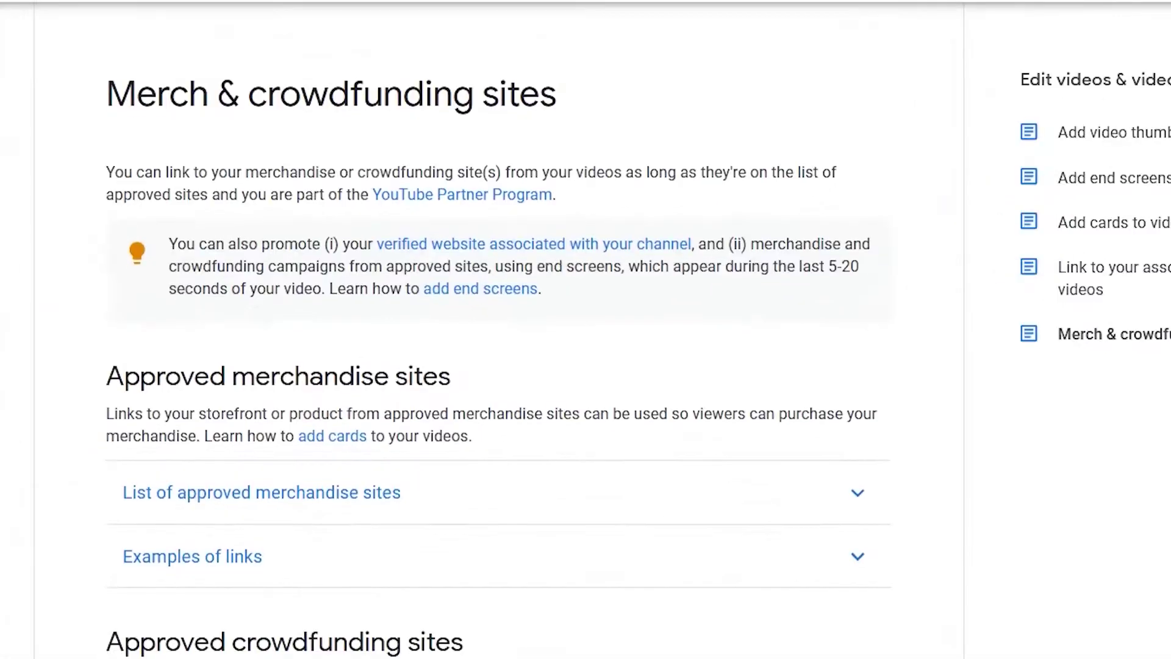
# Scroll down the help page to the expanded list of approved crowdfunding sites
pyautogui.scroll(-5, 498, 330)
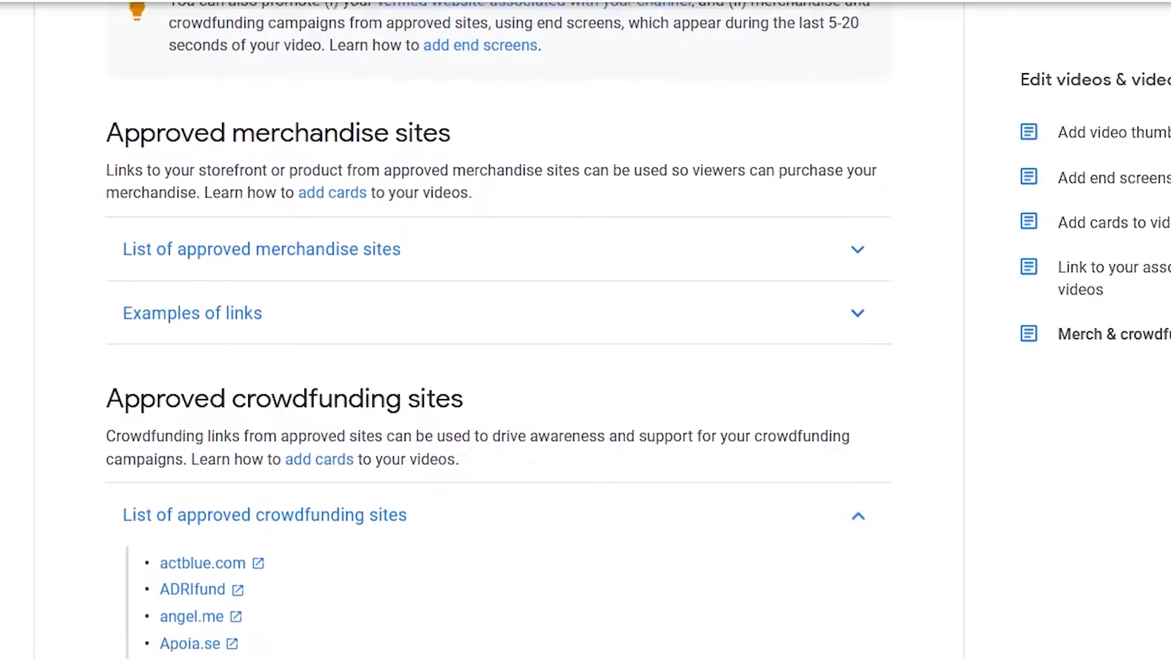
pyautogui.scroll(-5, 497, 329)
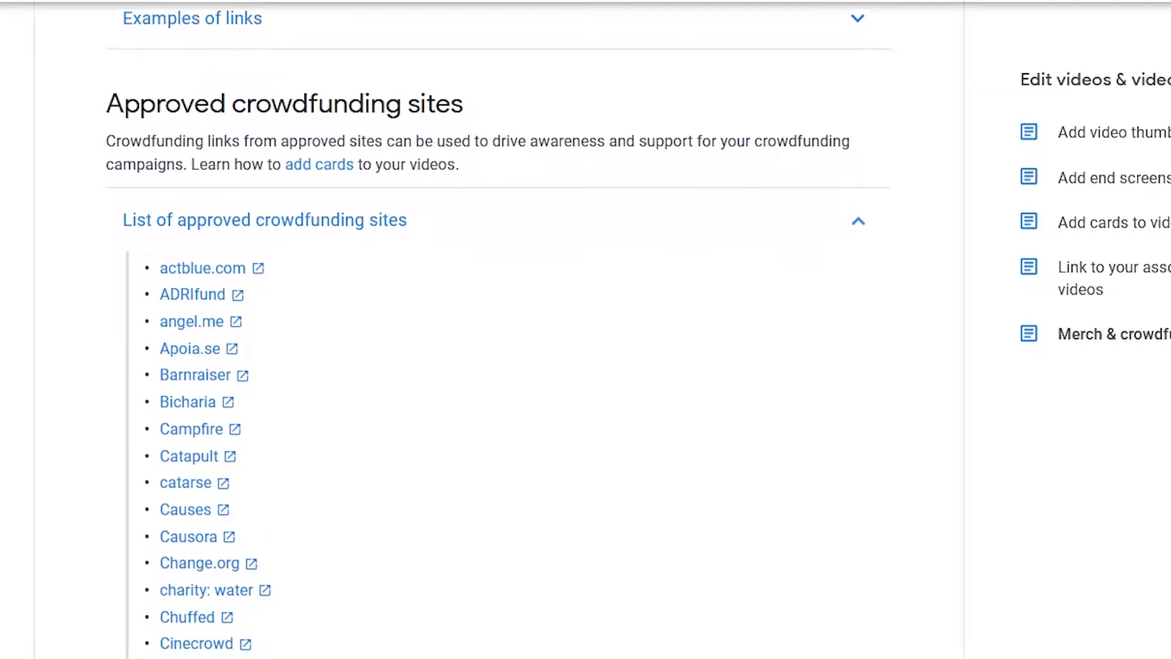
pyautogui.scroll(-5, 497, 330)
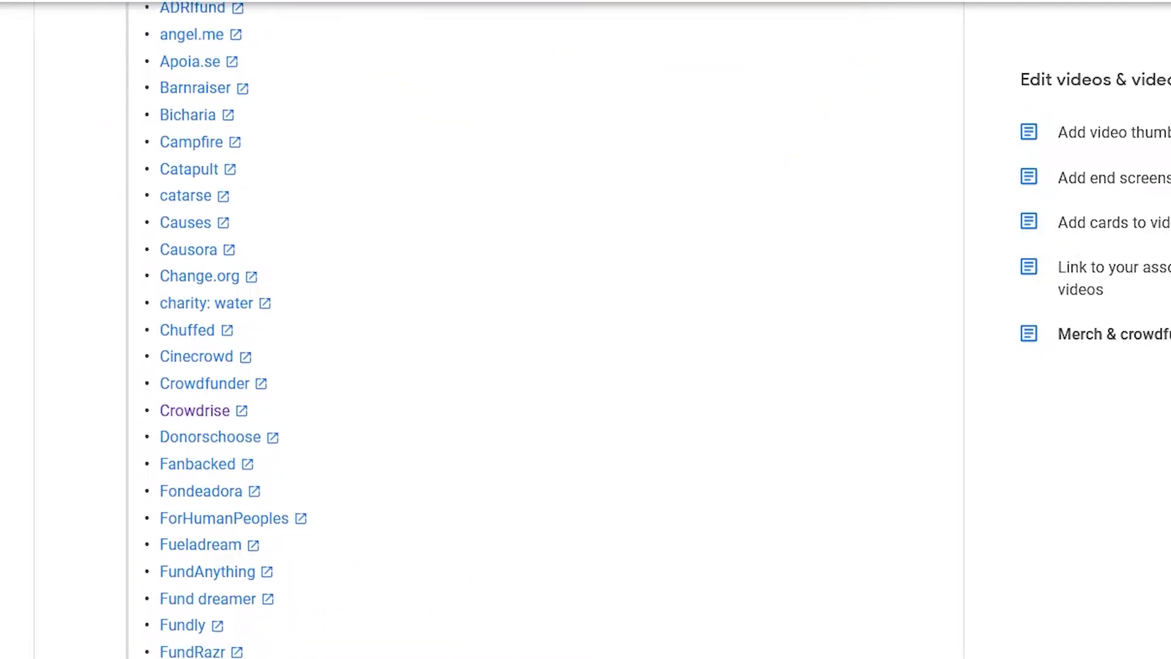
pyautogui.scroll(-1, 498, 329)
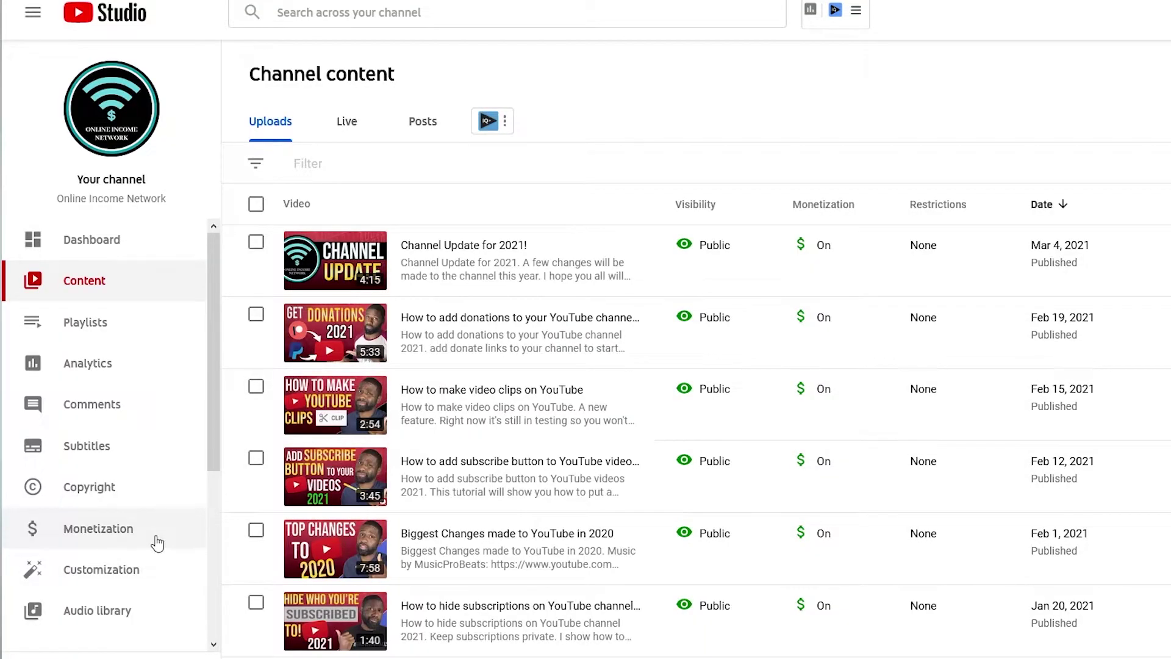
# Open the Monetization page and review the Memberships tab, whose setup steps are all not started
pyautogui.click(157, 536)
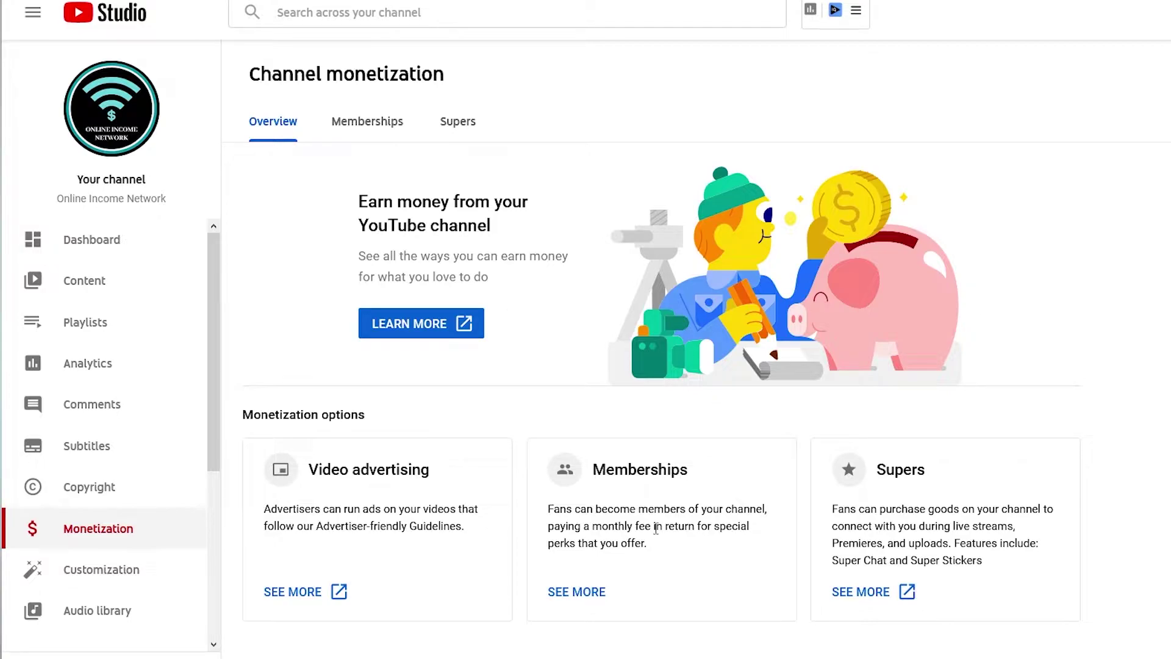
pyautogui.scroll(-2, 609, 470)
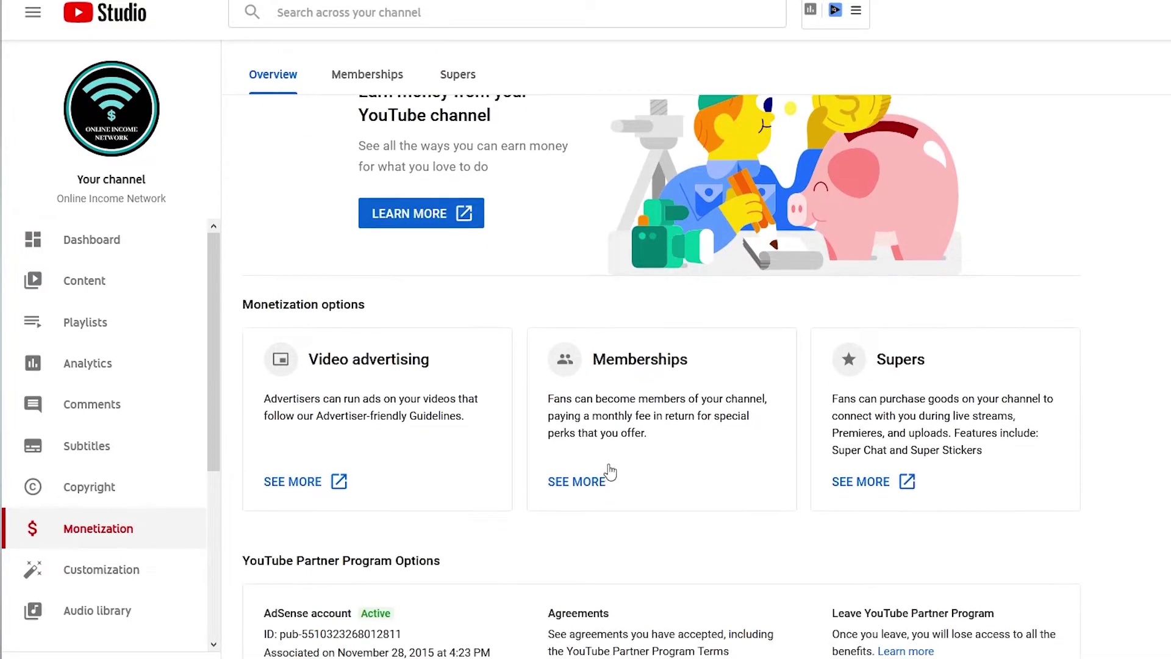
pyautogui.click(584, 482)
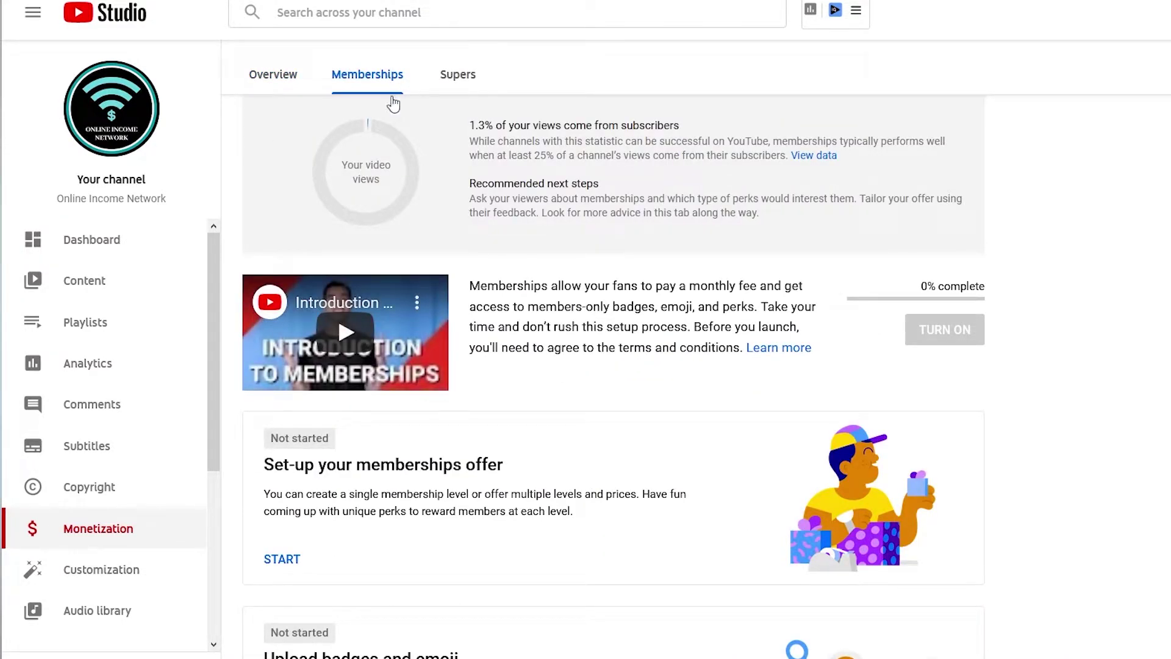
pyautogui.scroll(-4, 537, 495)
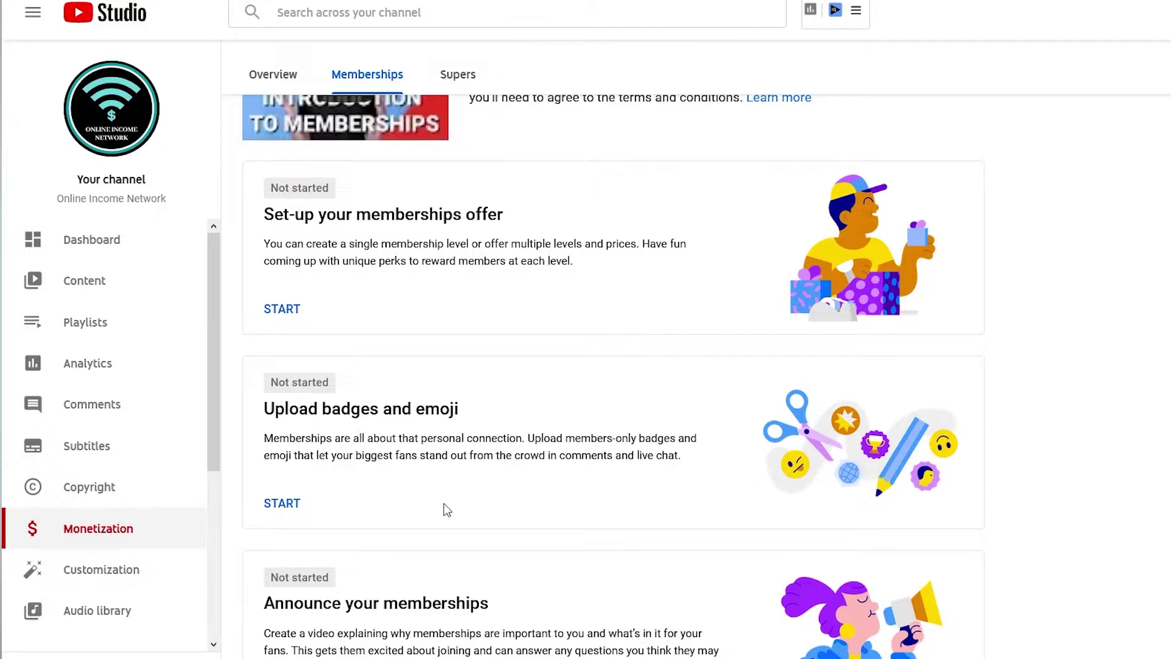
pyautogui.scroll(-2, 424, 504)
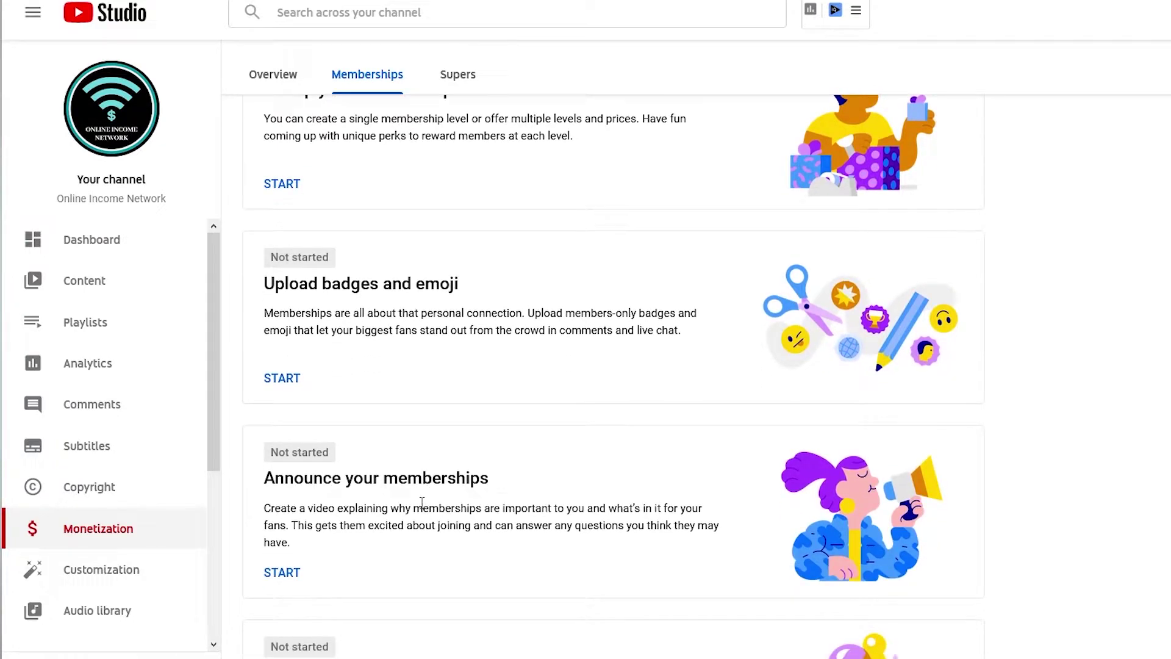
pyautogui.scroll(-1, 422, 502)
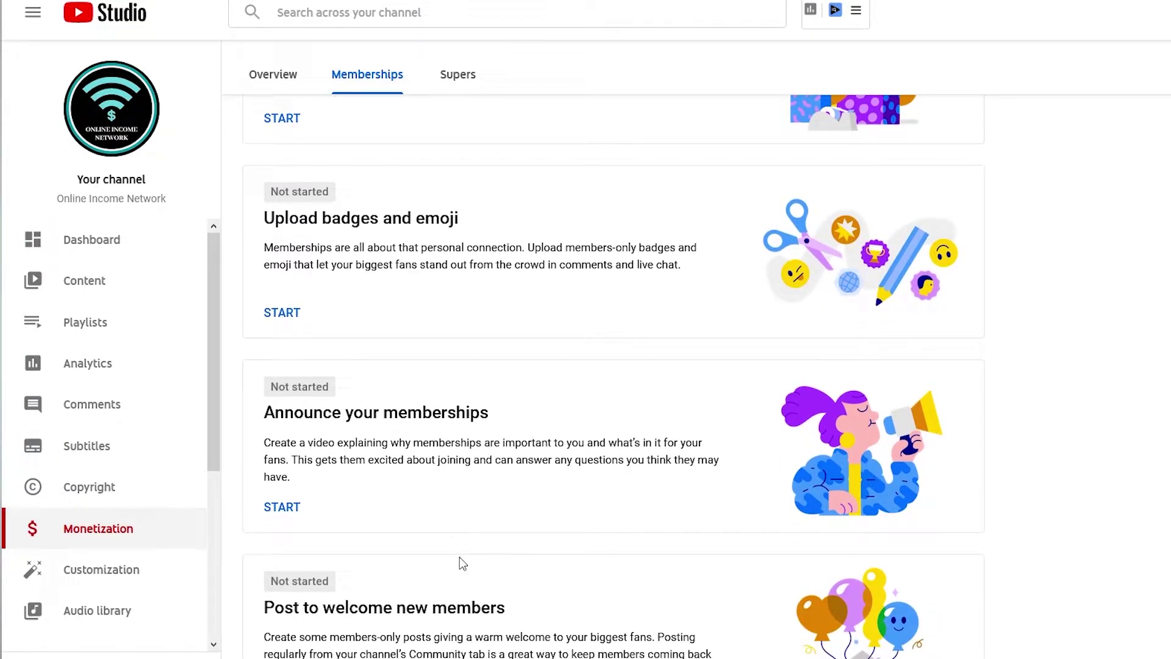
pyautogui.scroll(9, 634, 539)
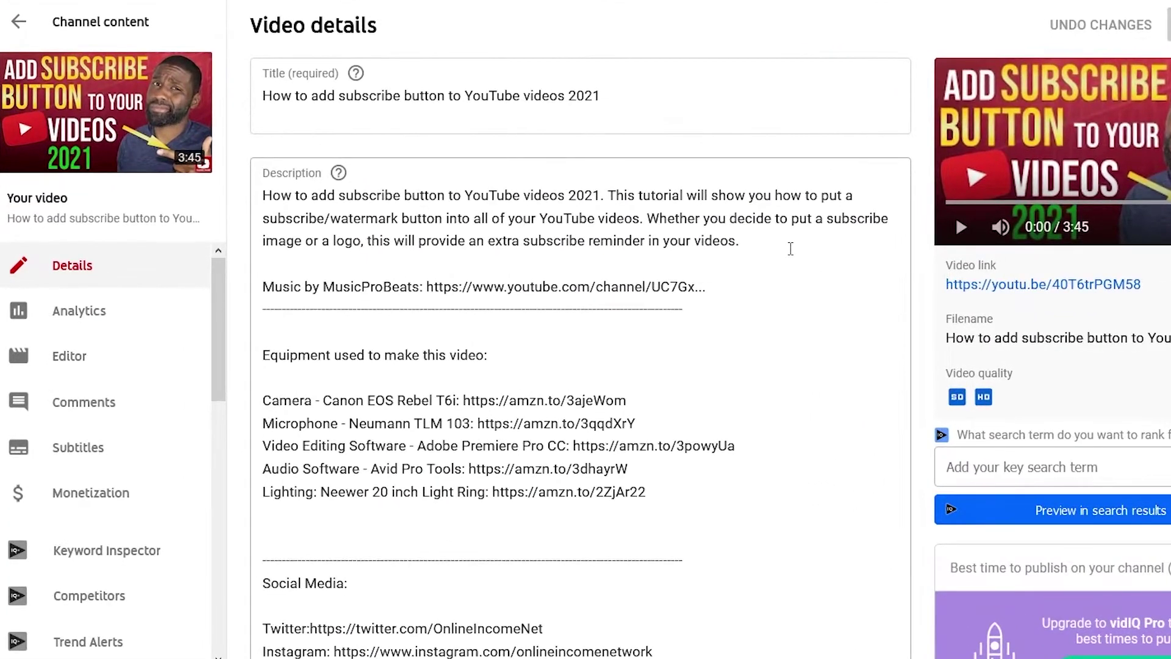
pyautogui.click(790, 248)
pyautogui.press('Return')
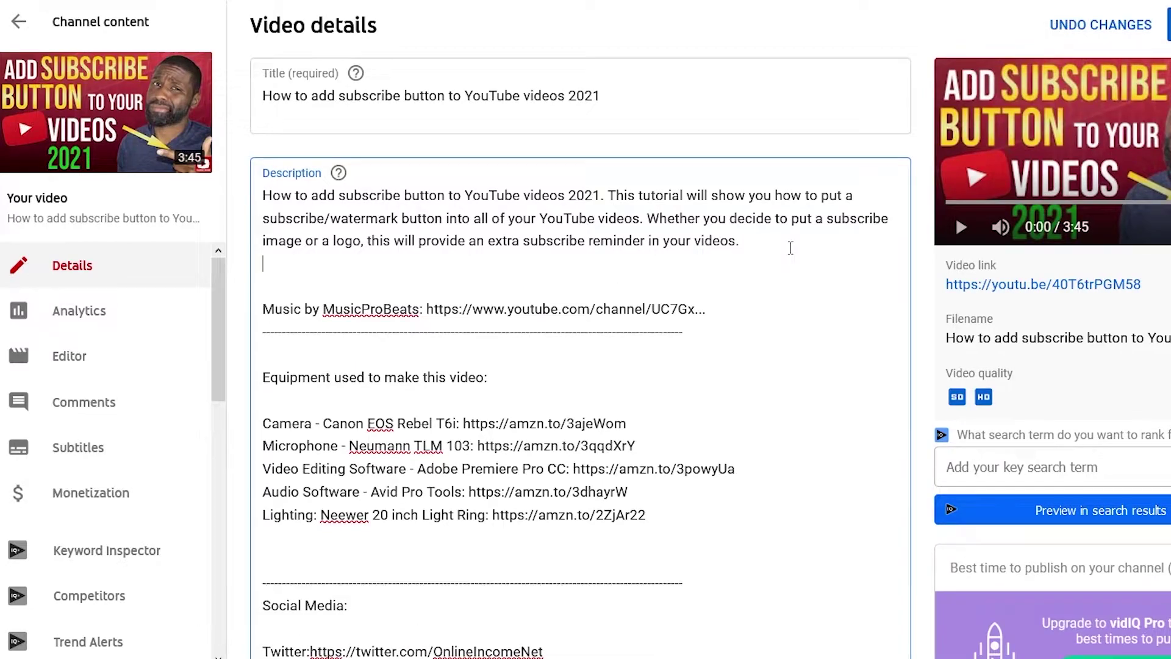
pyautogui.press('Return')
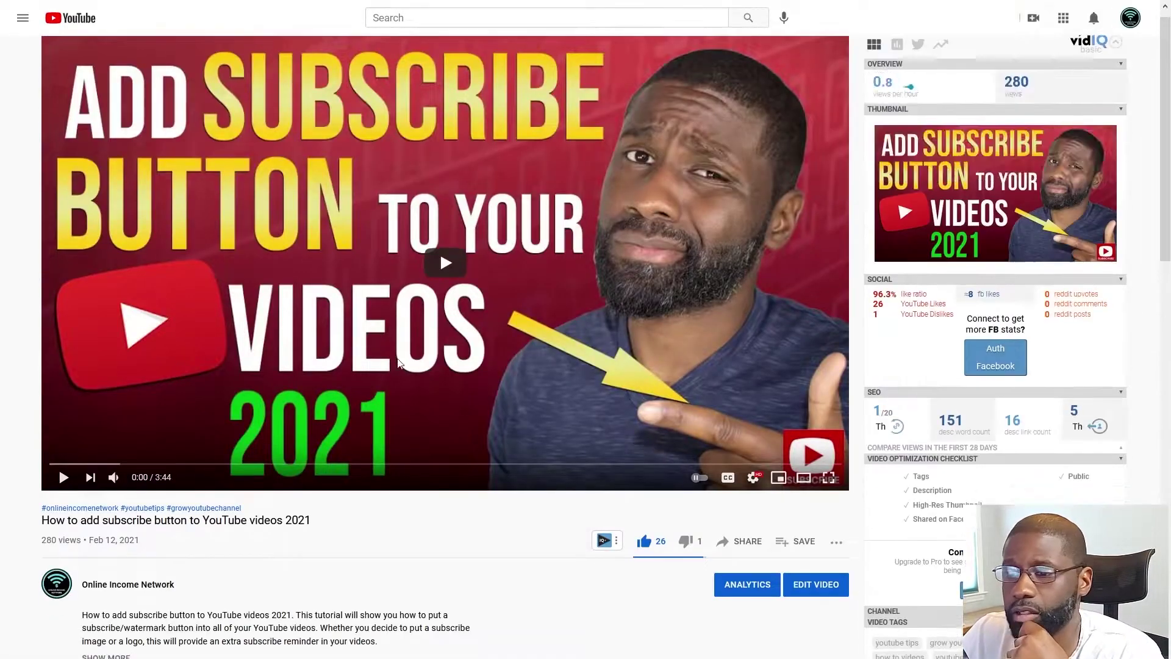
# Post a 'Please…' comment asking viewers to support the channel's Patreon and pin it
pyautogui.scroll(-5, 450, 340)
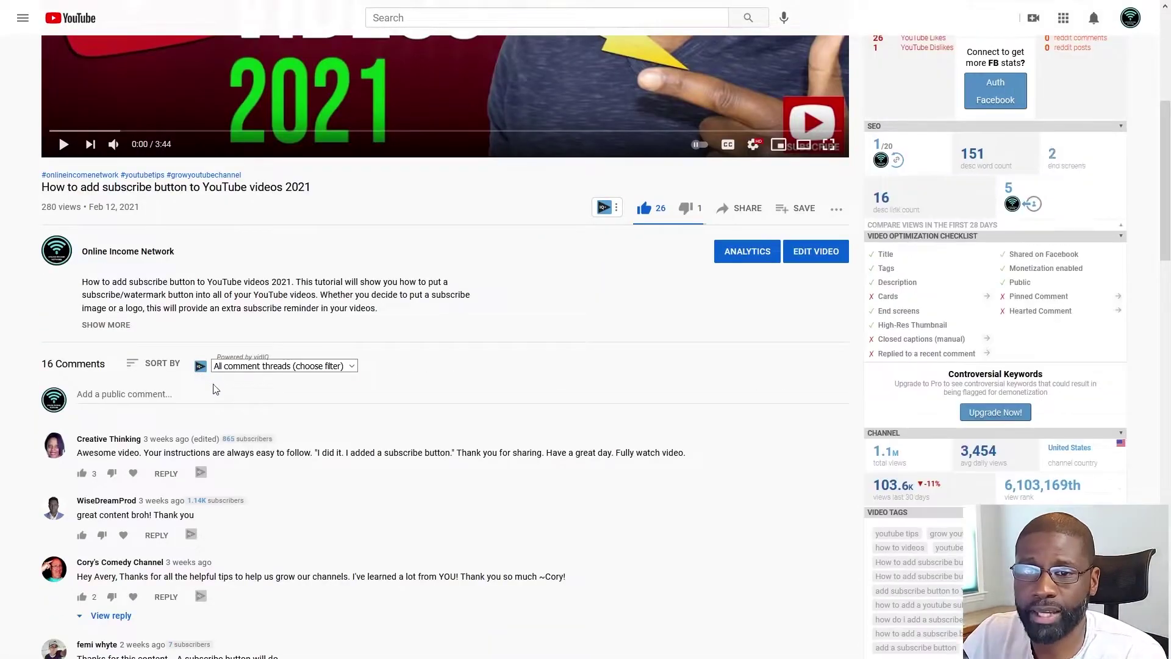
pyautogui.click(226, 392)
pyautogui.write('Please support:https://www.patreon.com/Onlineincomenetwork')
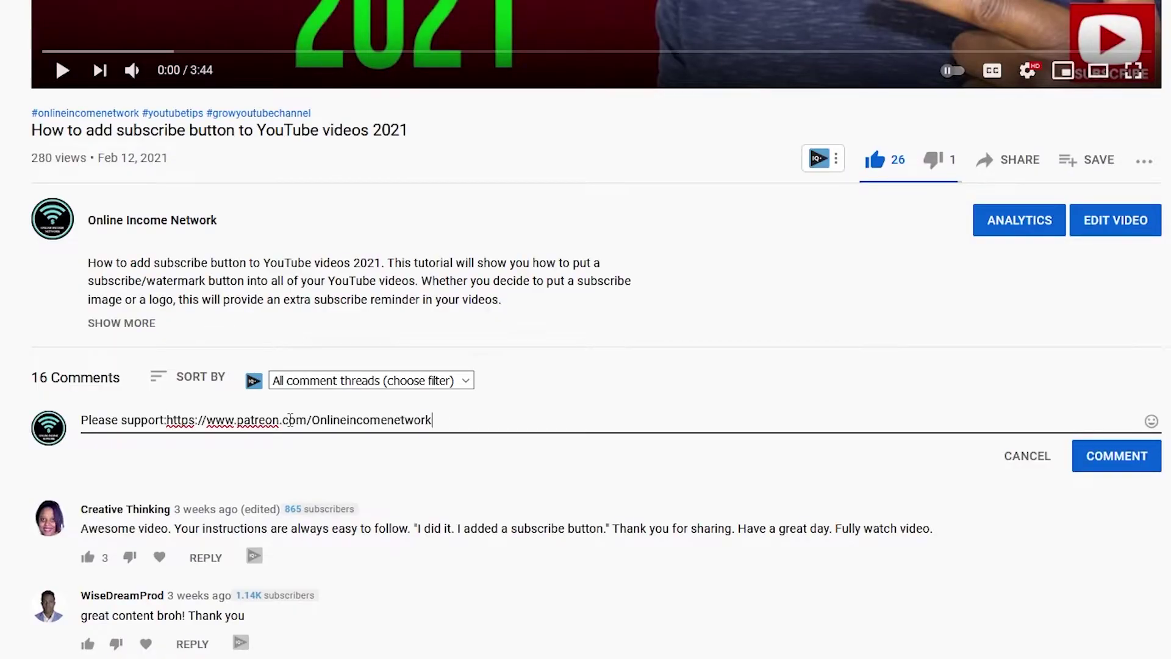
pyautogui.click(1107, 459)
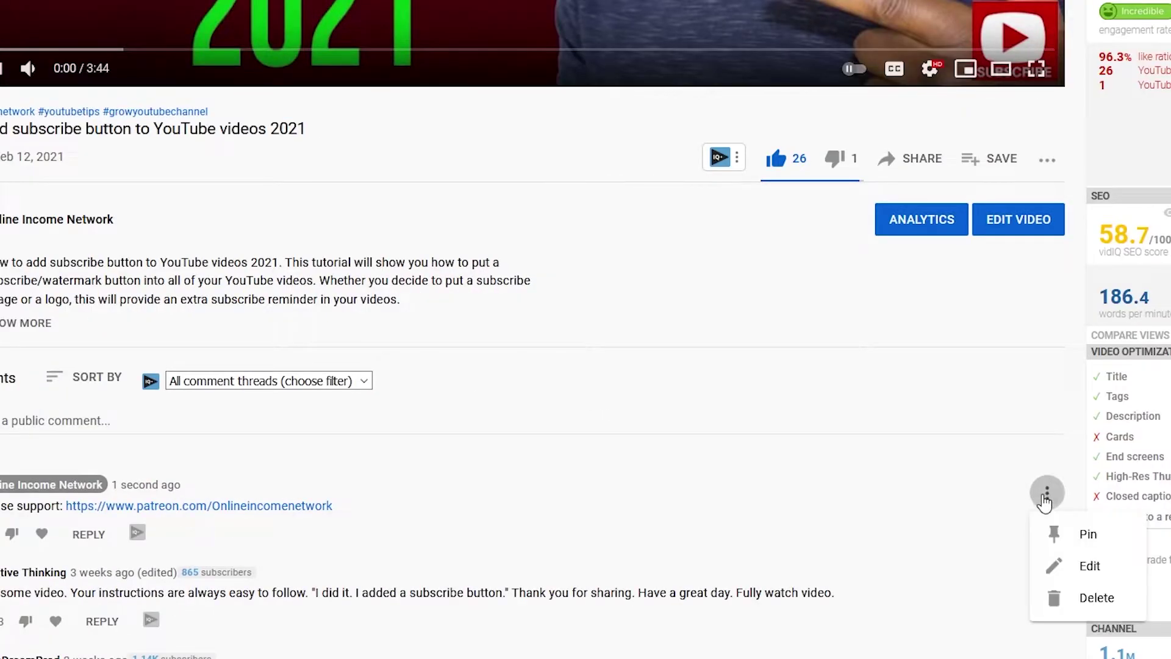
pyautogui.click(1053, 534)
pyautogui.click(824, 384)
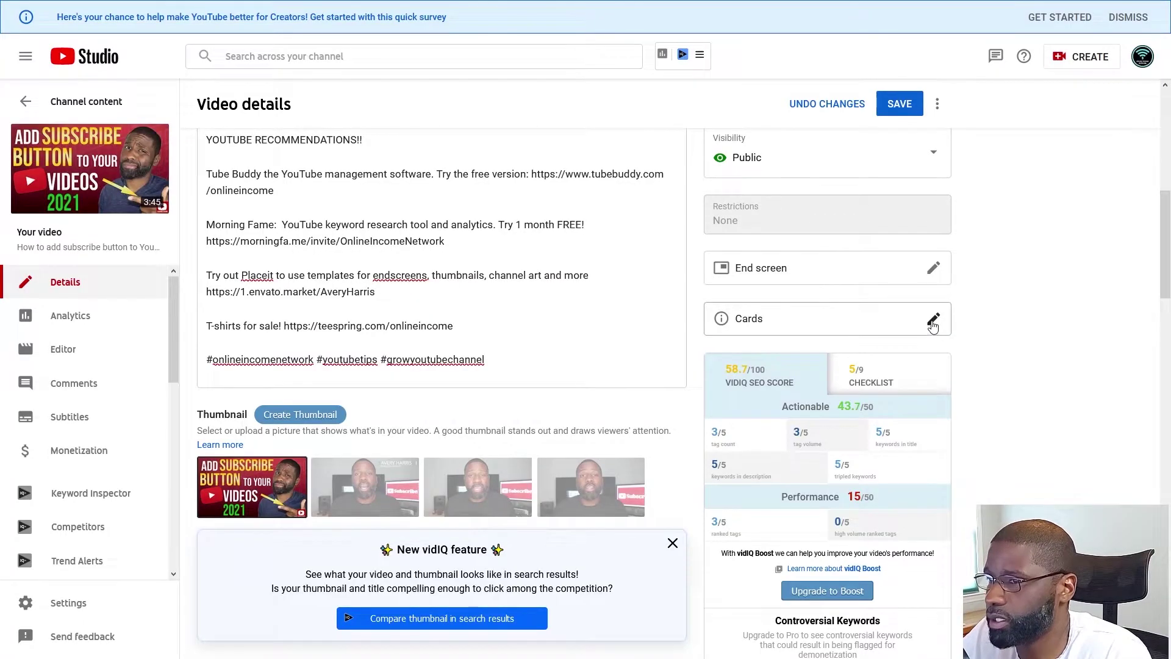
# Add a link card to patreon.com titled Patreon with teaser 'Check out my Patreon'
pyautogui.click(740, 320)
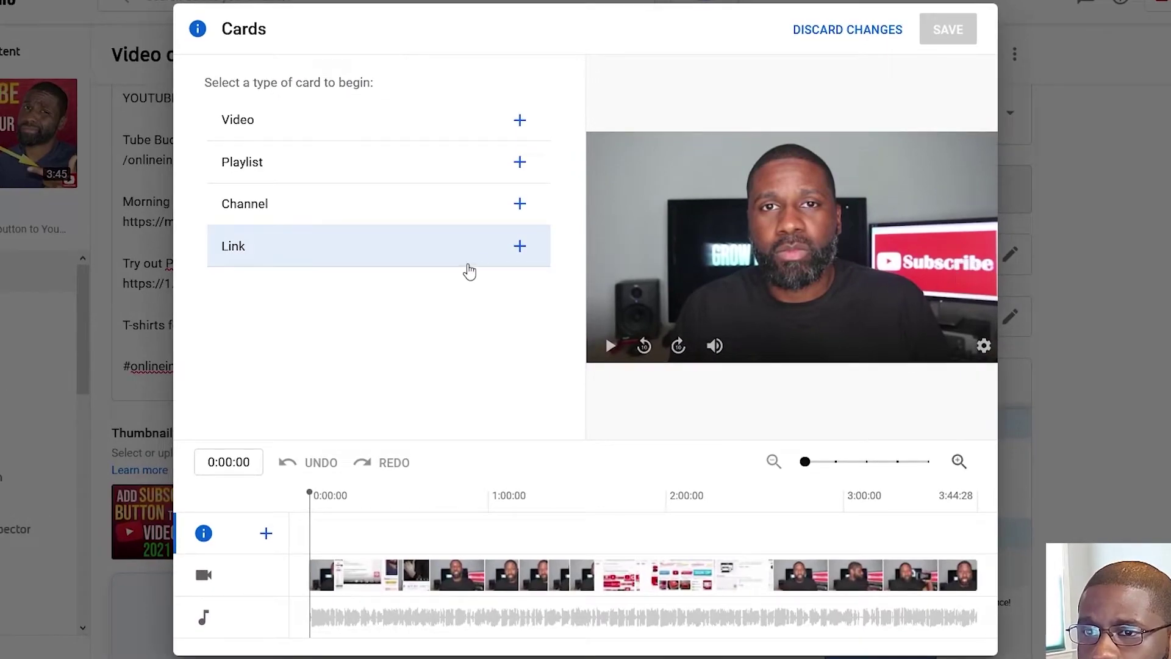
pyautogui.click(520, 246)
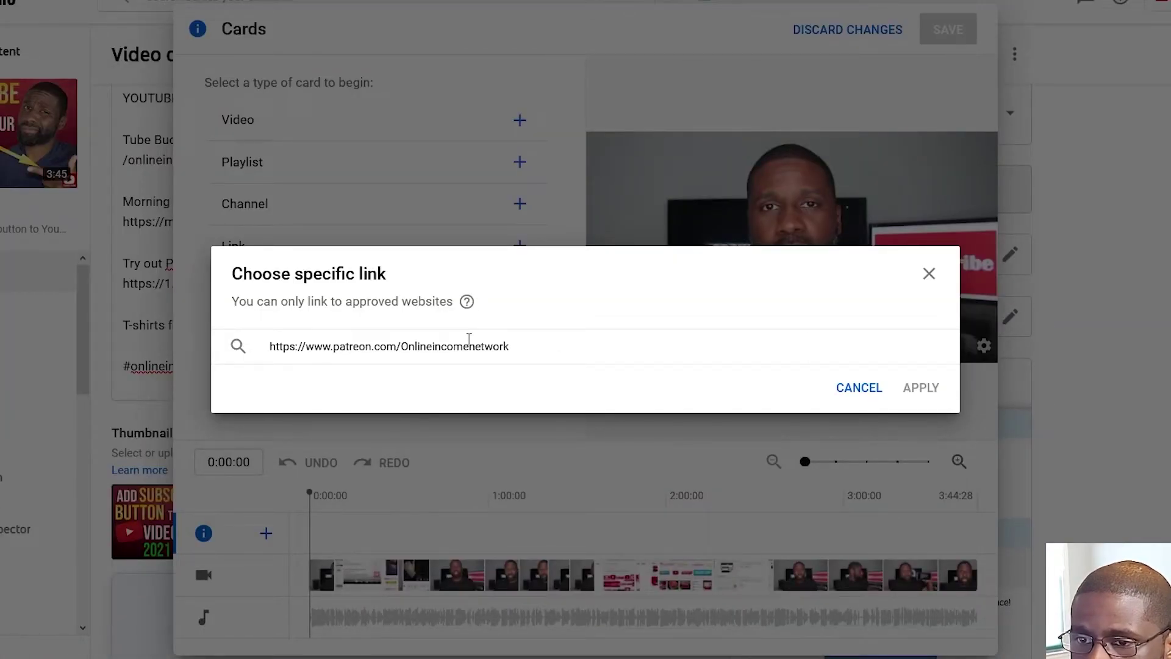
pyautogui.click(922, 389)
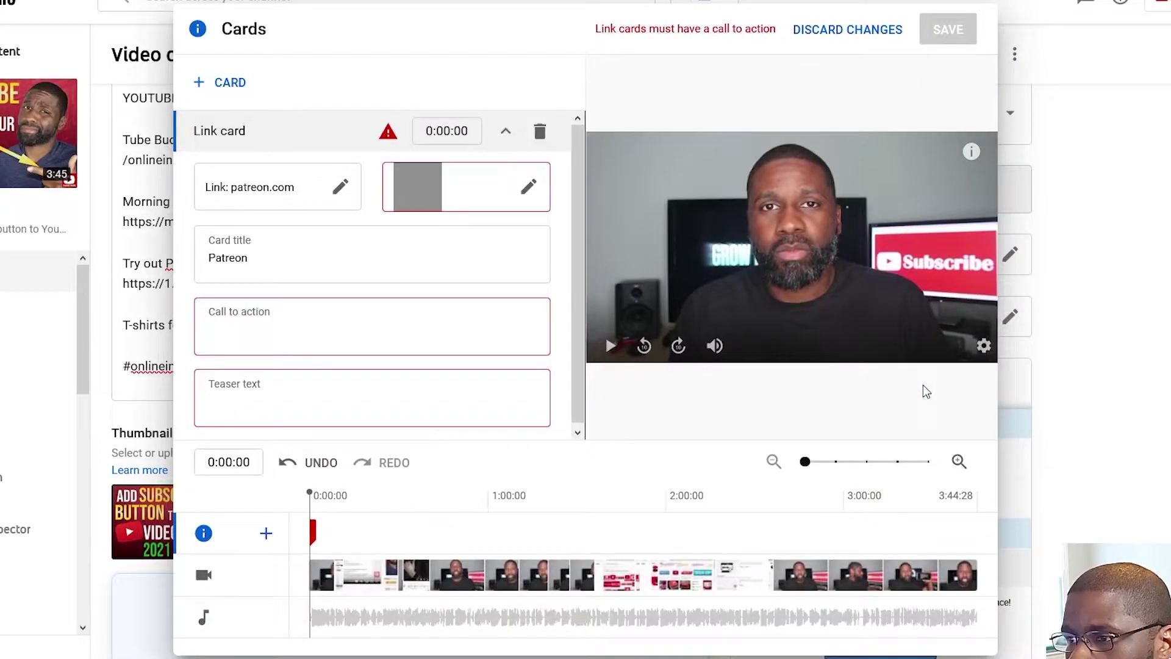
# Upload the CrowdRise image file from the computer as the link card's image
pyautogui.click(527, 190)
pyautogui.click(324, 536)
pyautogui.click(706, 308)
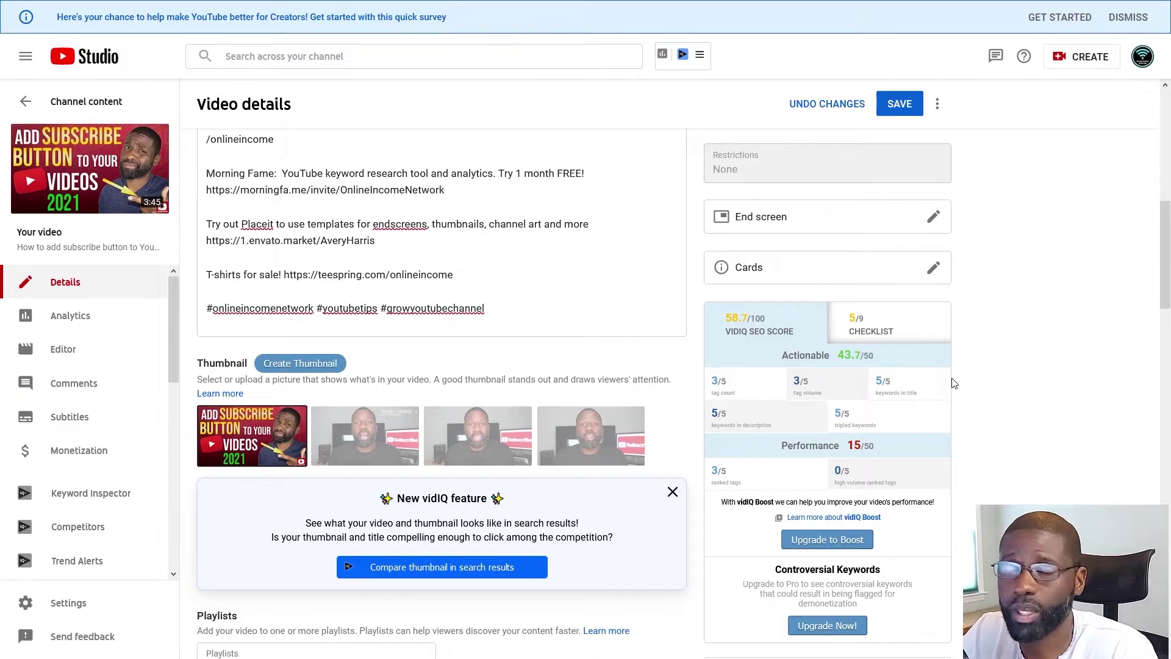
# Add an end screen link element with the pasted Patreon URL and choose its image
pyautogui.click(833, 225)
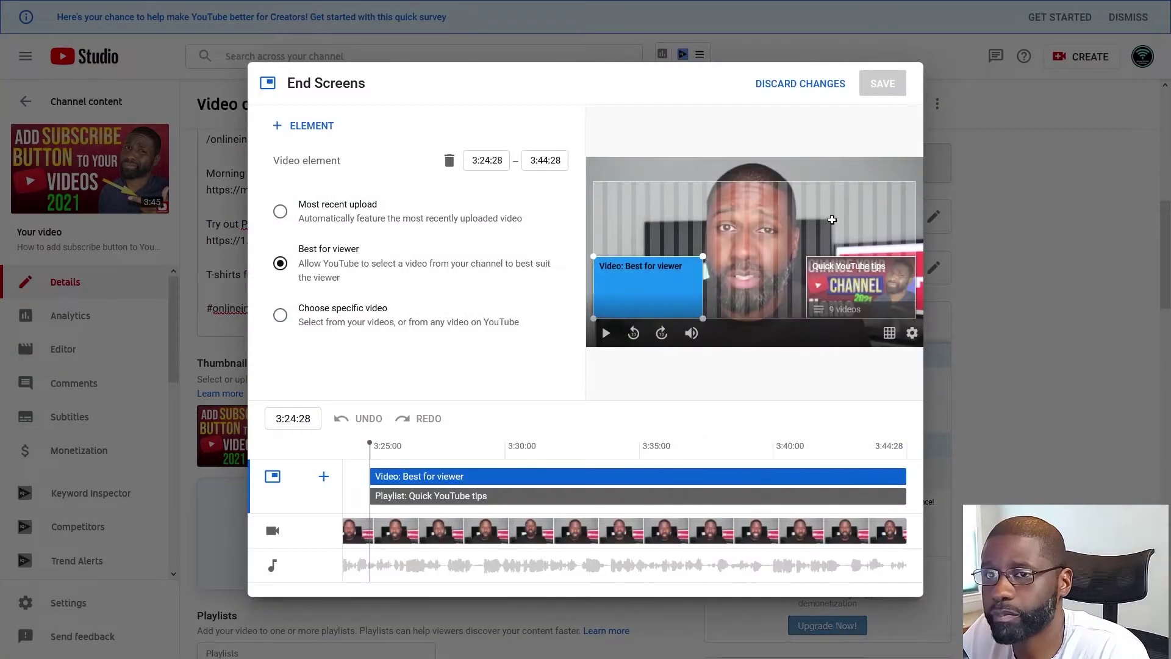
pyautogui.click(303, 126)
pyautogui.click(349, 193)
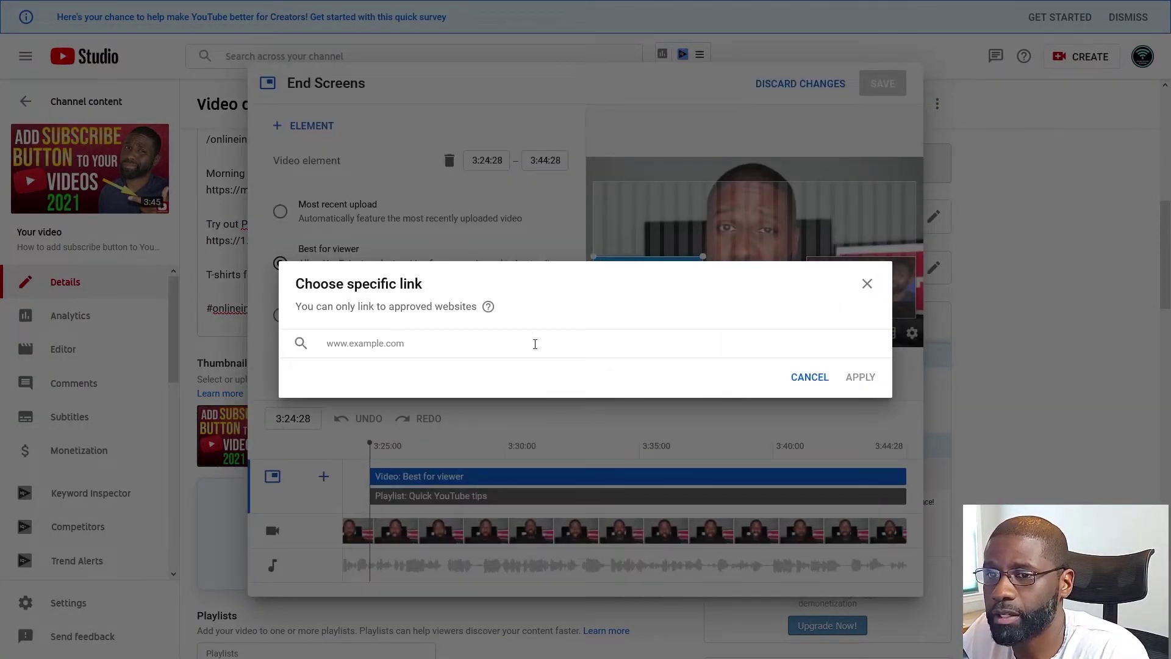
pyautogui.write('https://www.patreon.com/Onlineincomenetwork')
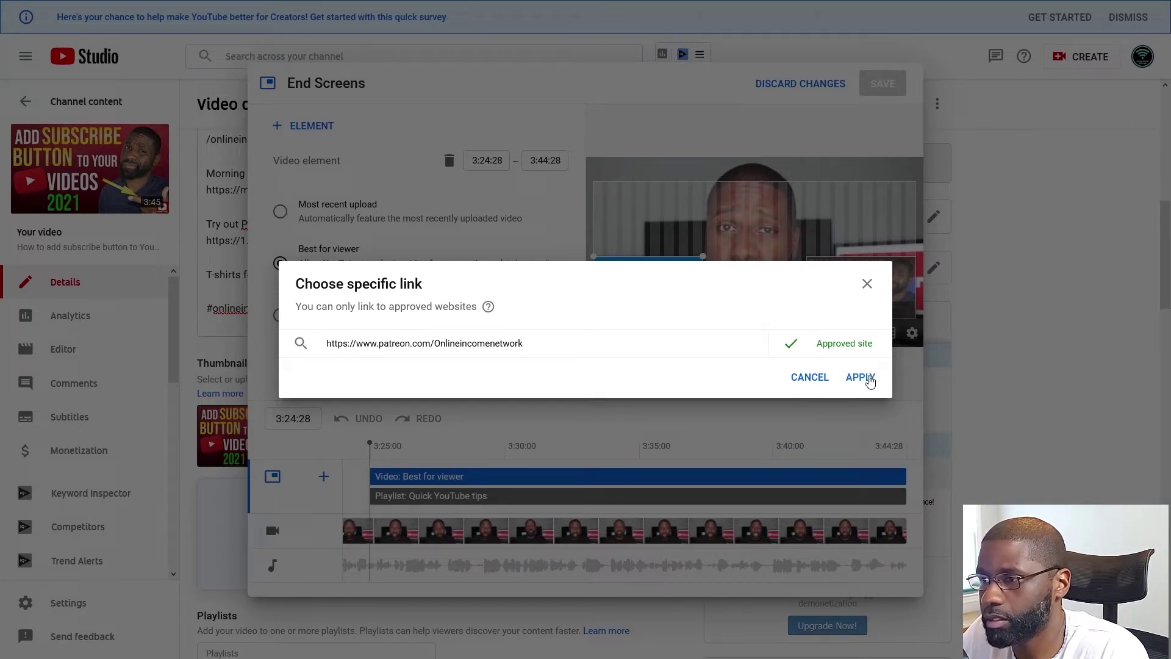
pyautogui.click(859, 377)
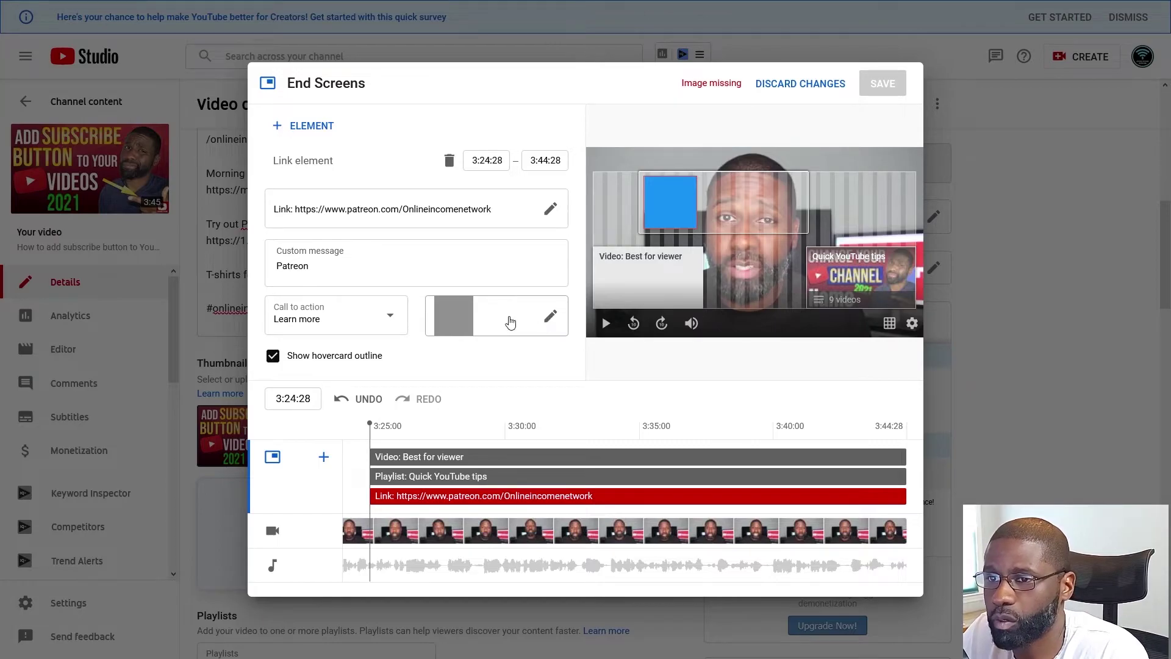
pyautogui.click(463, 320)
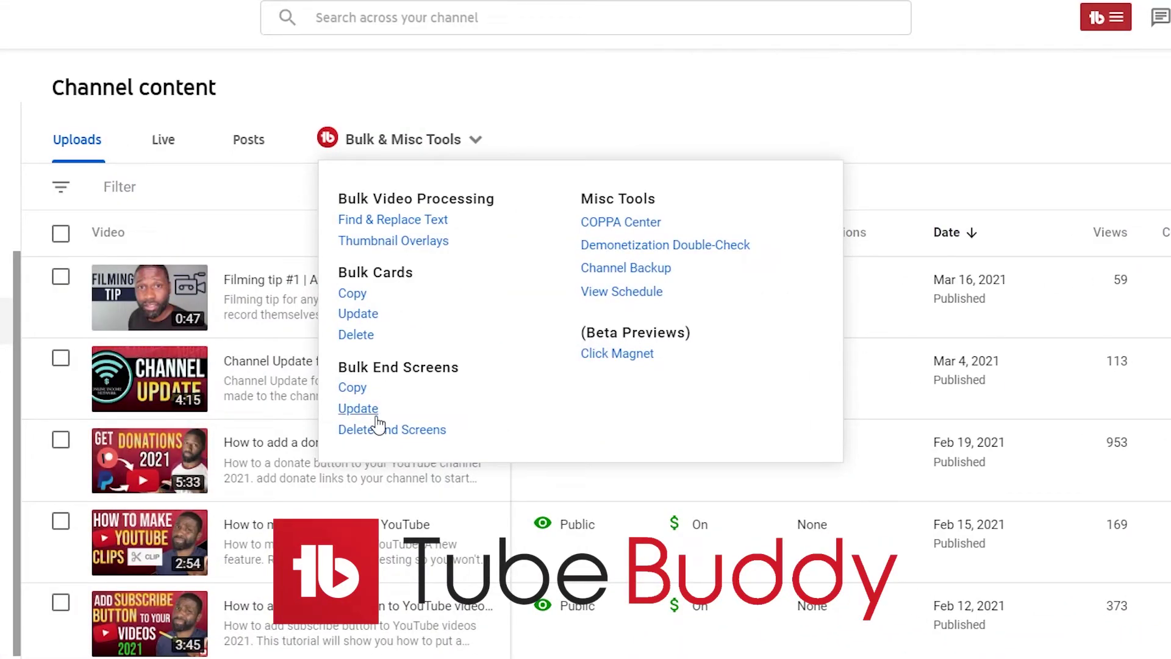
# Start a TubeBuddy bulk copy of this video's end screen to other videos
pyautogui.click(352, 390)
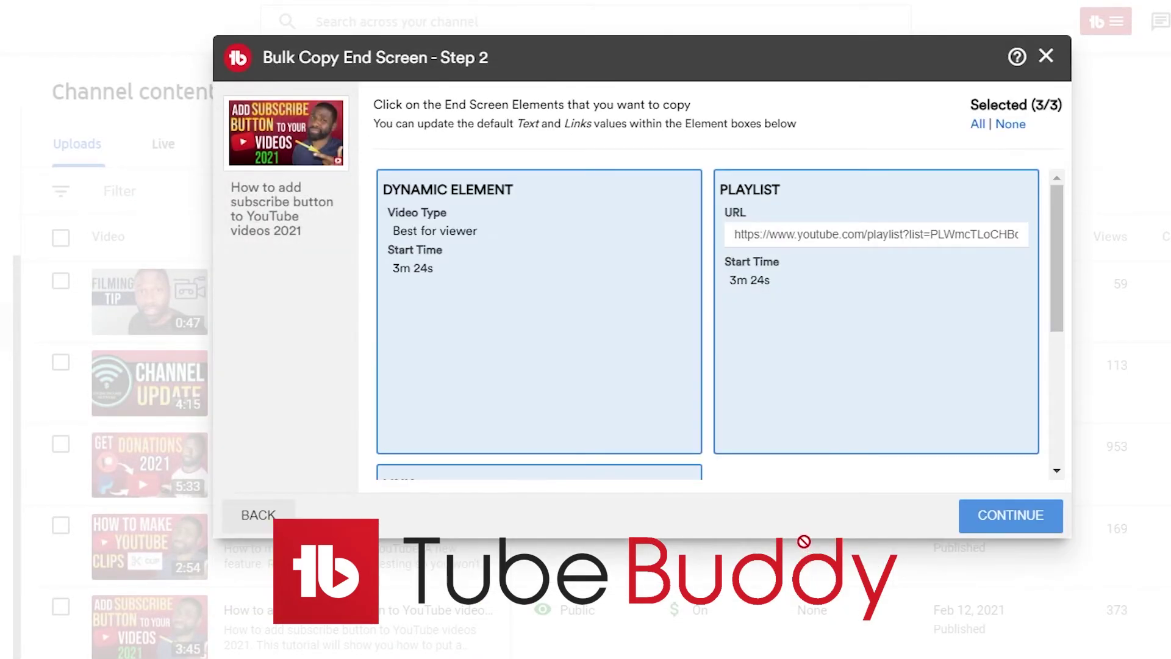
pyautogui.scroll(-5, 739, 343)
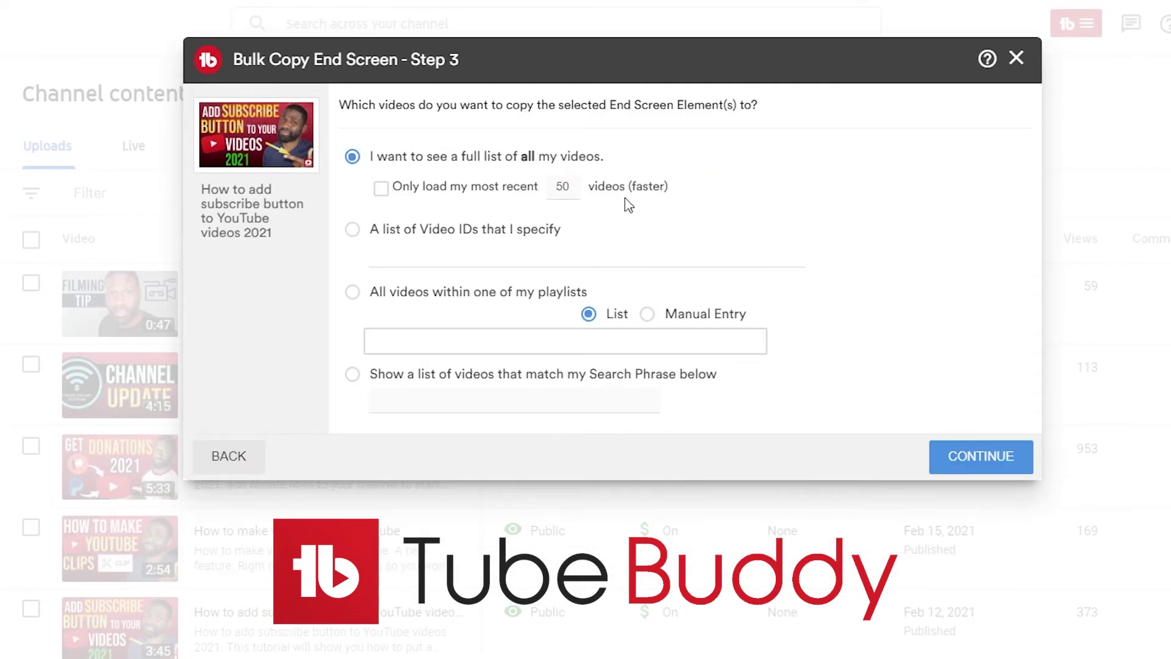